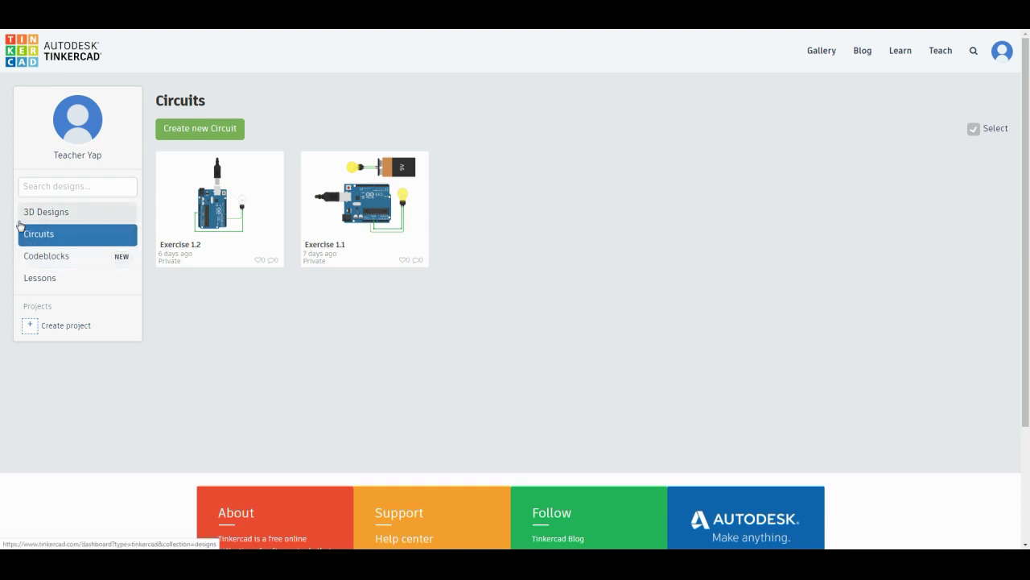
Step: Create a new circuit and name it Exercise 1.3
mouse_move(413, 189)
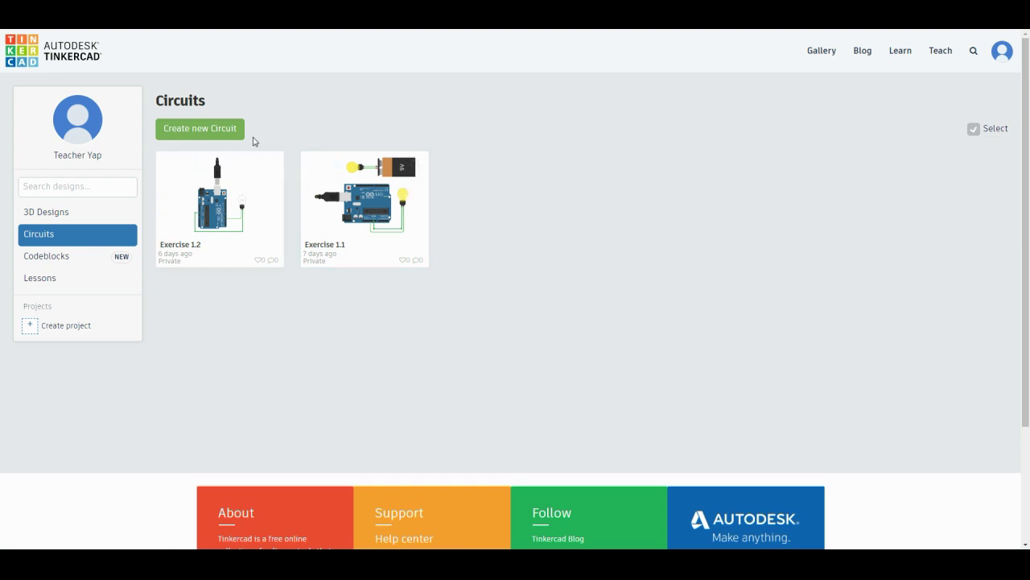
click(185, 133)
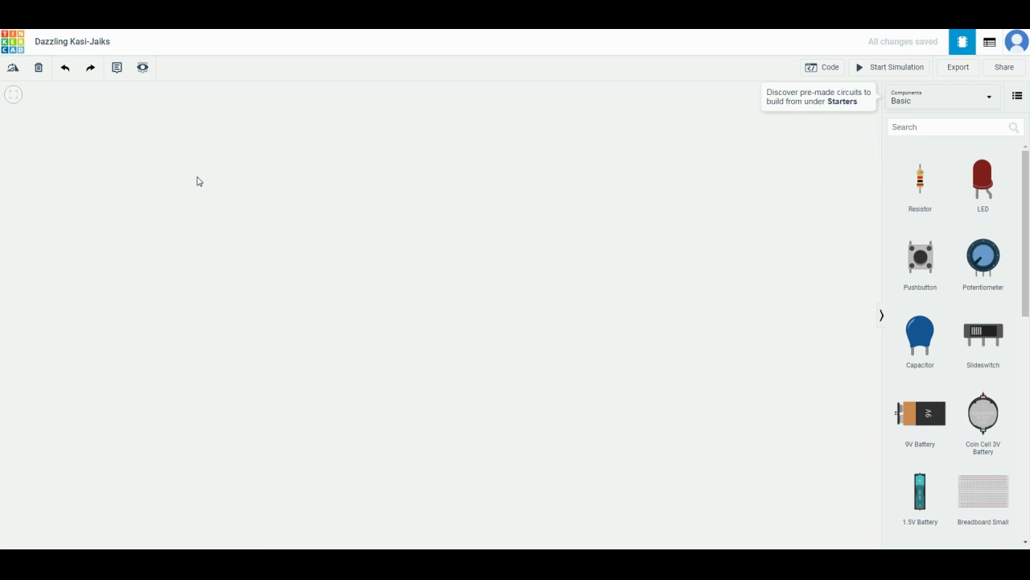
click(92, 41)
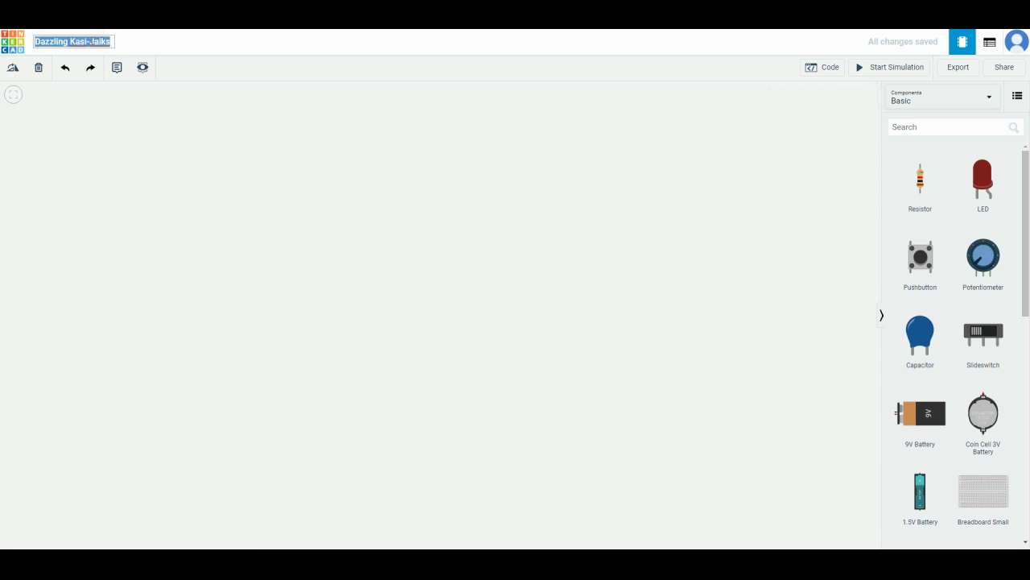
text(Exe)
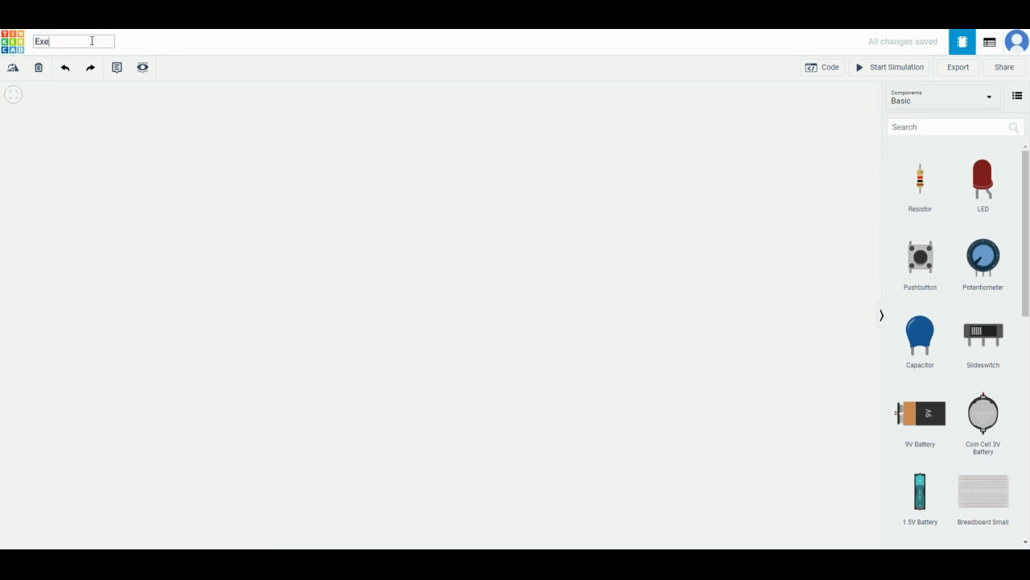
text(rcise 1.3)
key(Escape)
Step: Add an Arduino Uno R3 to the workplane and place an LED to the right of the board
scroll(913, 335, down, 3)
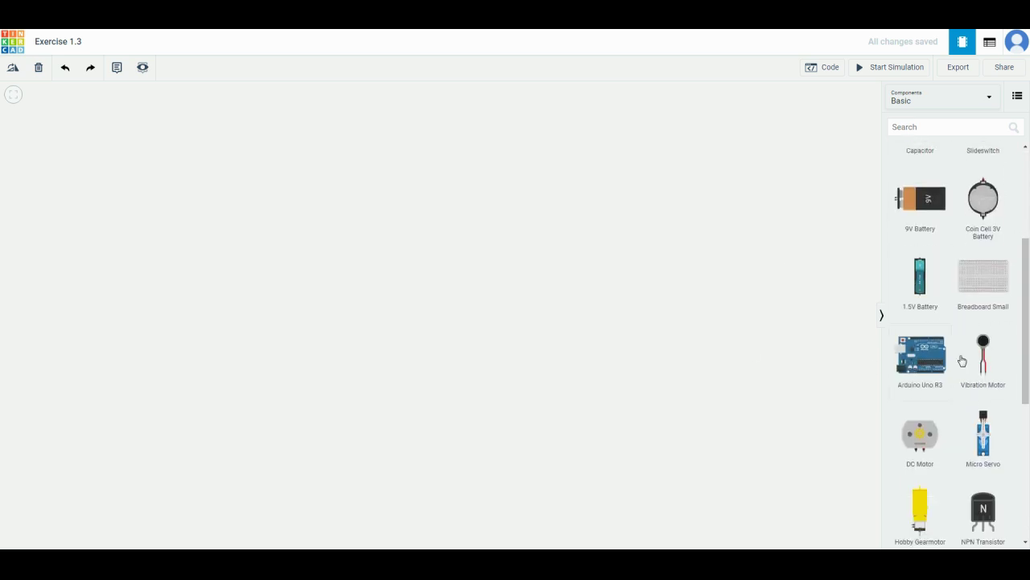
scroll(961, 338, up, 3)
scroll(929, 325, down, 2)
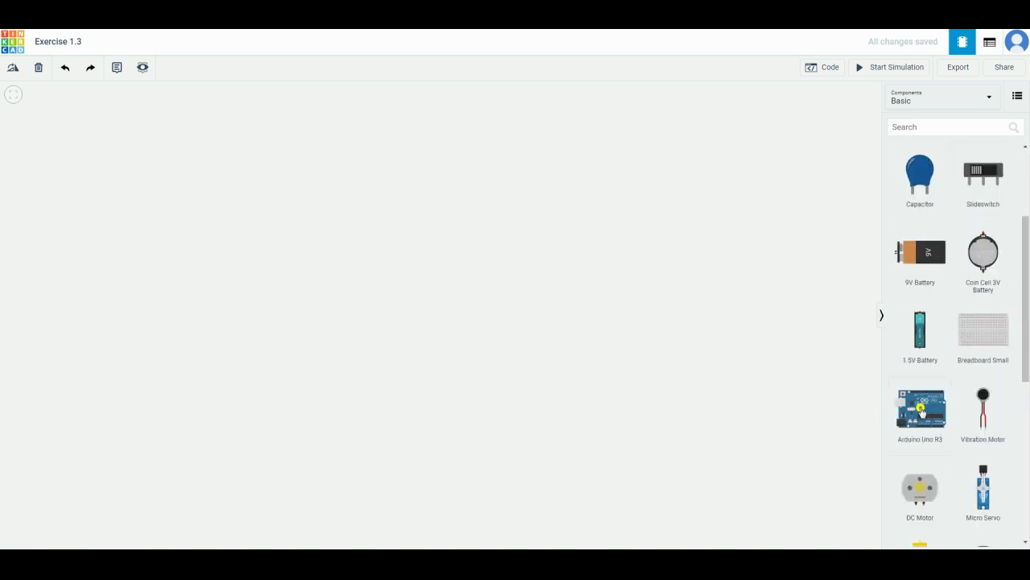
click(920, 410)
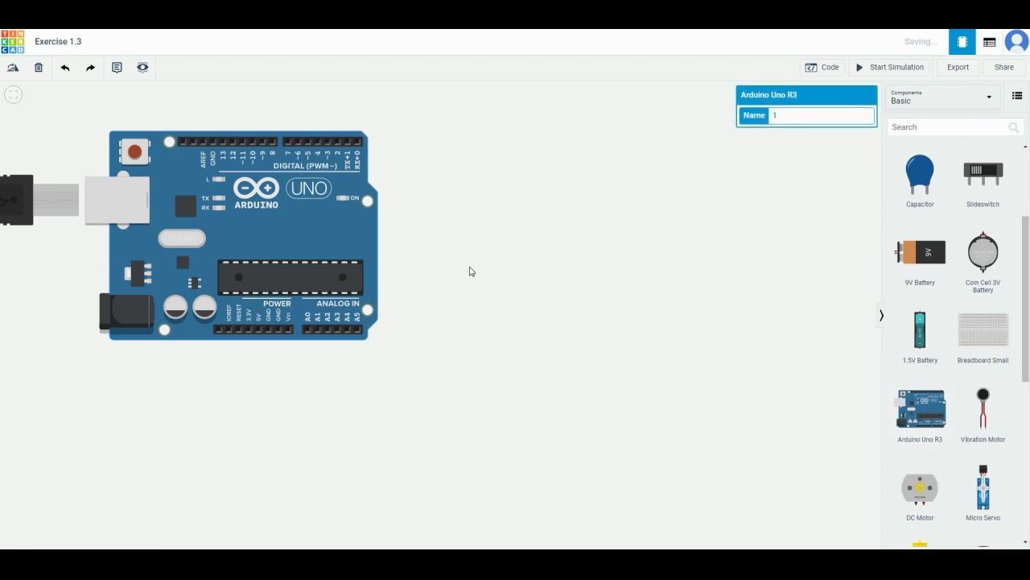
scroll(973, 315, up, 2)
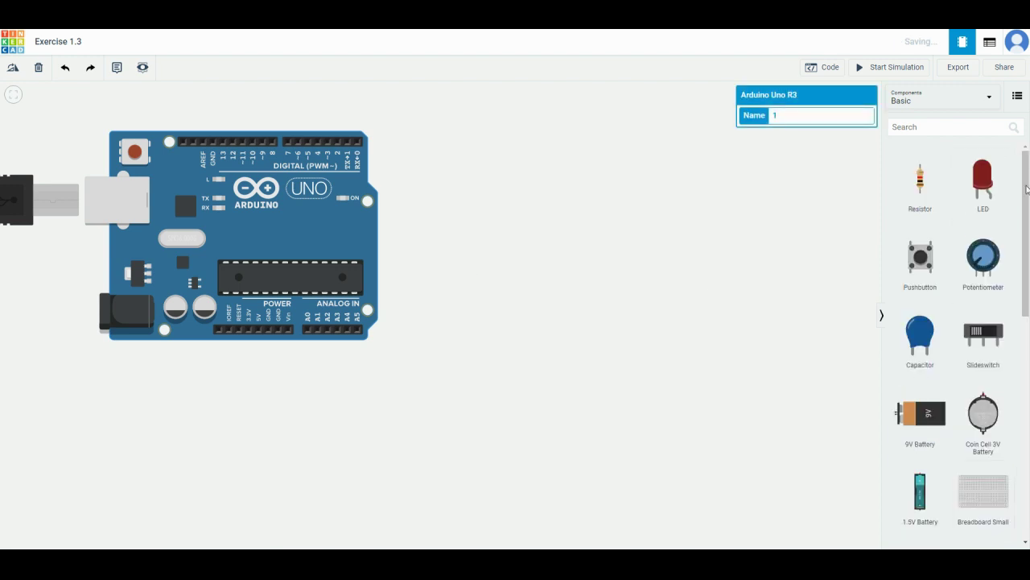
drag(983, 179, 460, 297)
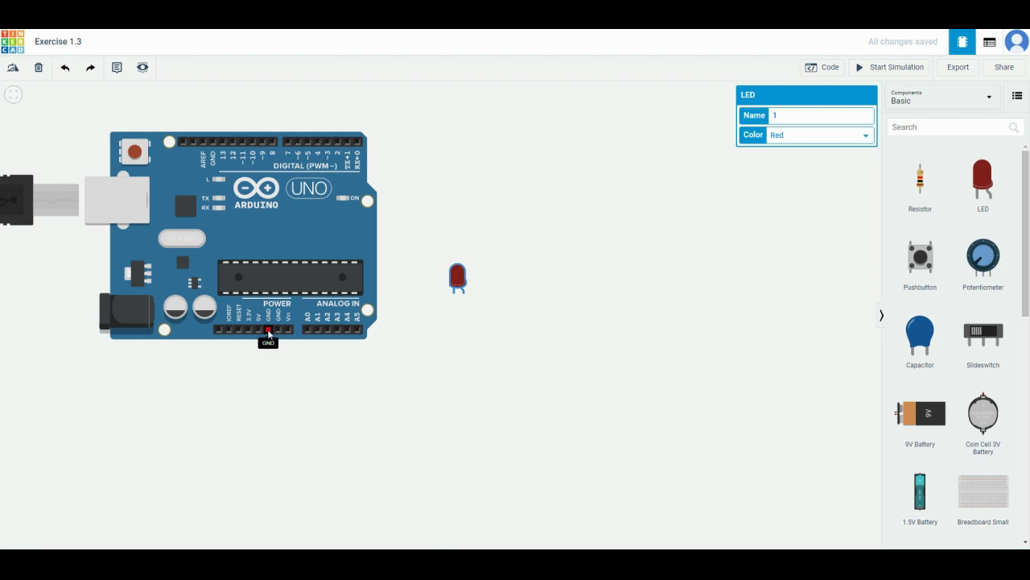
Step: Wire the LED's cathode to the GND pin beside Vin on the Arduino, routing the wire below the board
click(454, 292)
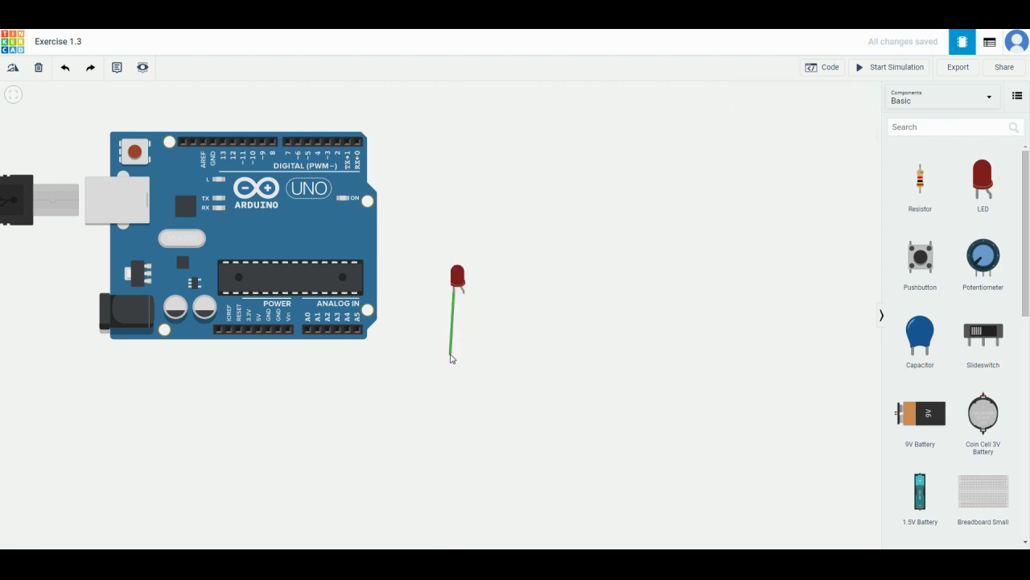
click(452, 359)
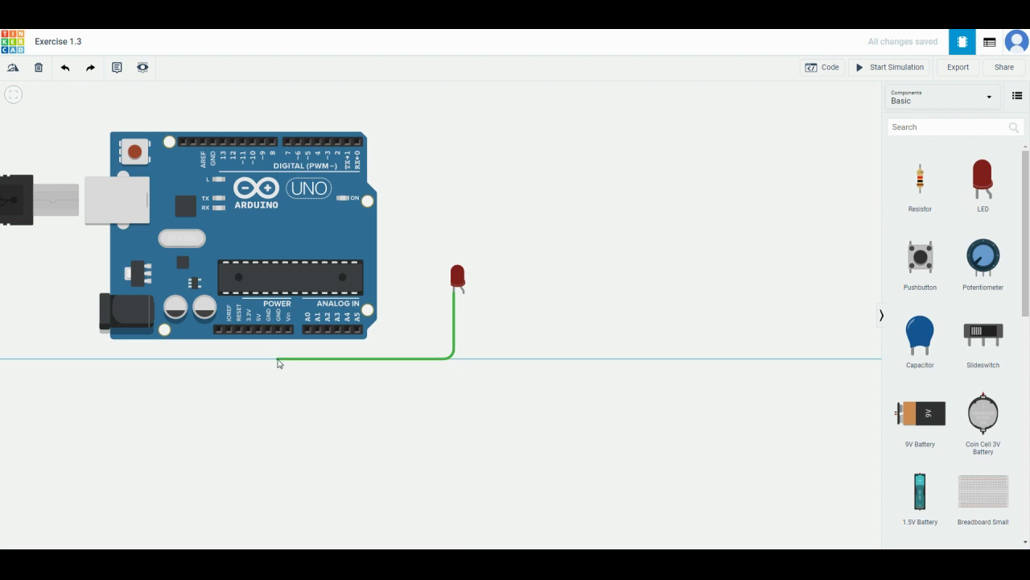
click(278, 359)
click(278, 329)
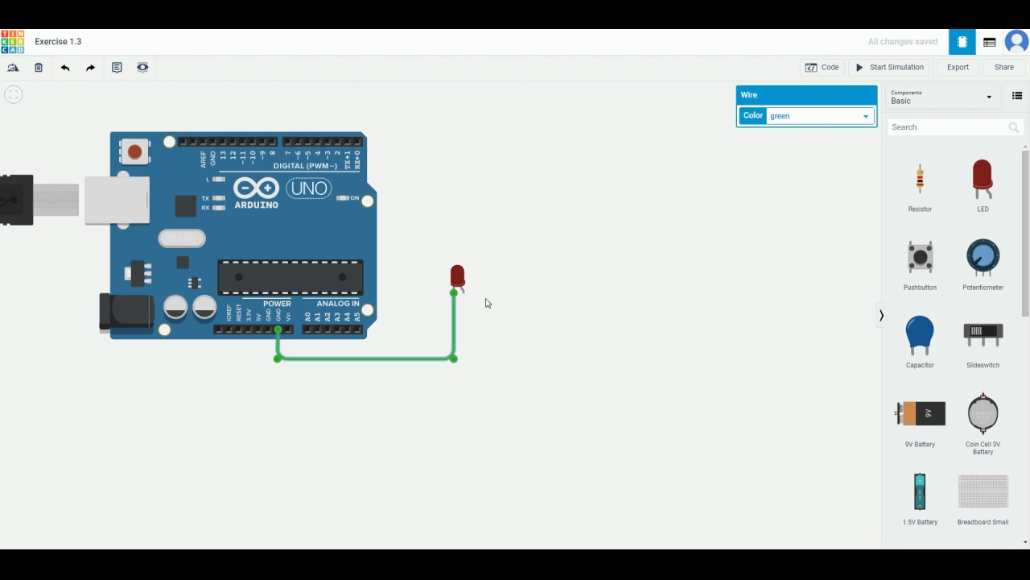
Step: Wire the LED's anode to the Arduino's 5V pin below the other wire, and test the circuit with a simulation run
click(464, 293)
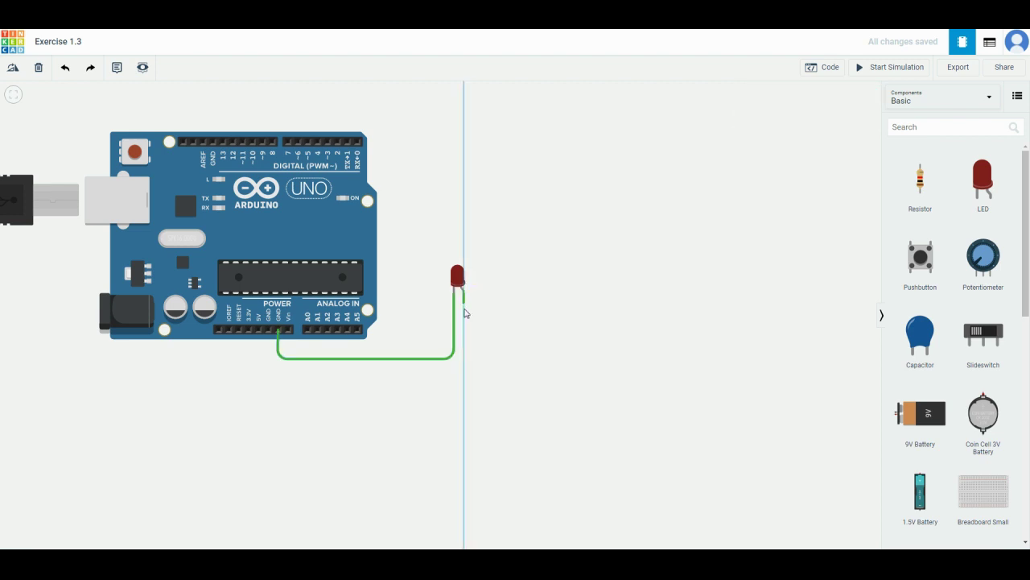
click(466, 376)
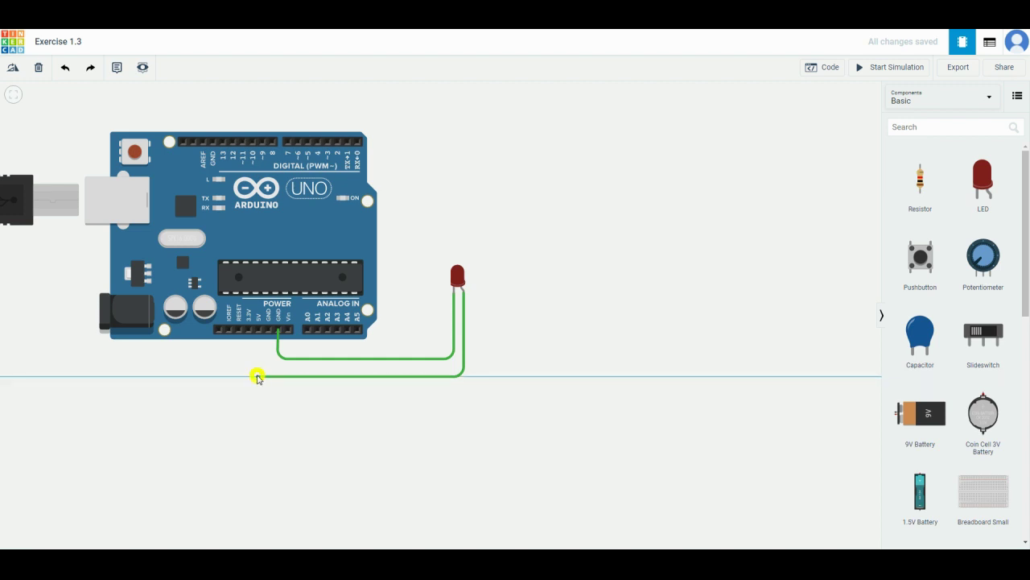
click(257, 376)
click(258, 337)
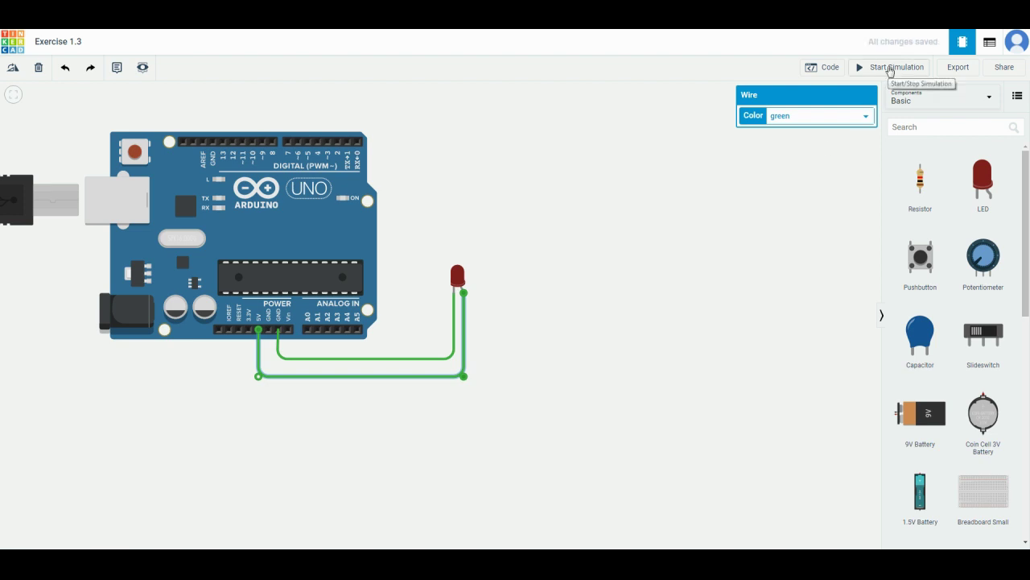
click(891, 70)
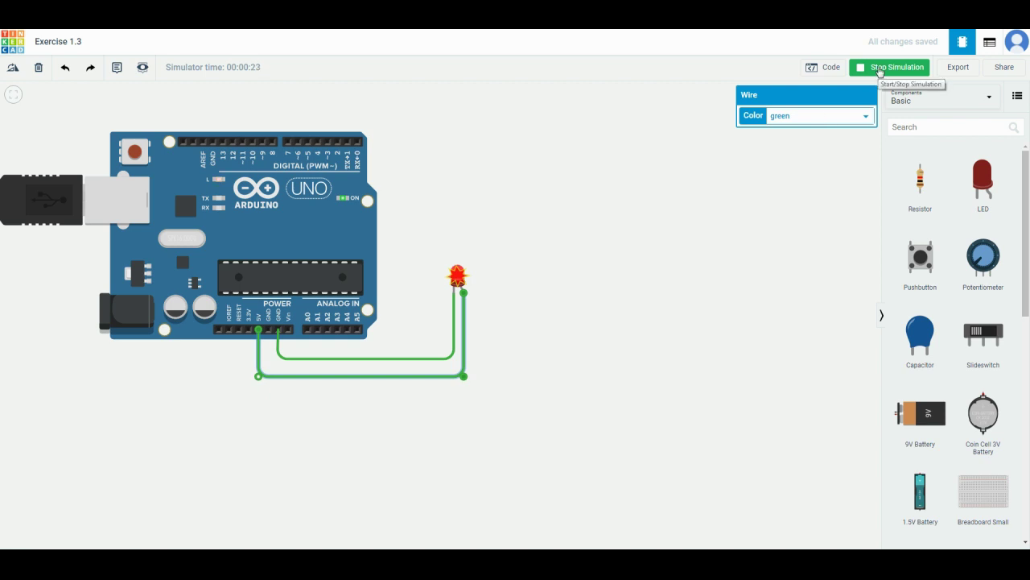
click(880, 69)
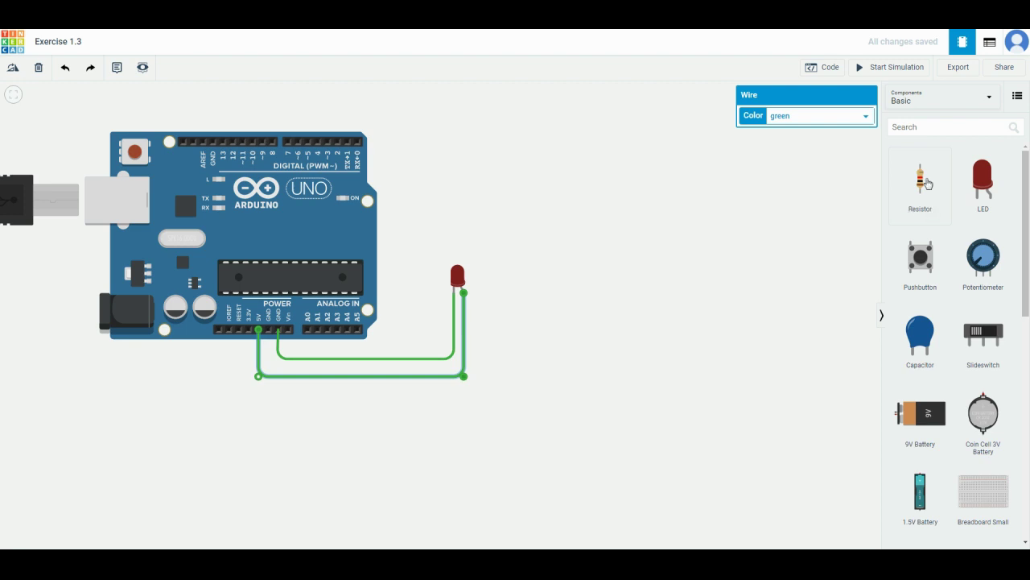
Step: Add a resistor, rotate it to horizontal and place it between the Arduino and the LED
drag(928, 183, 516, 286)
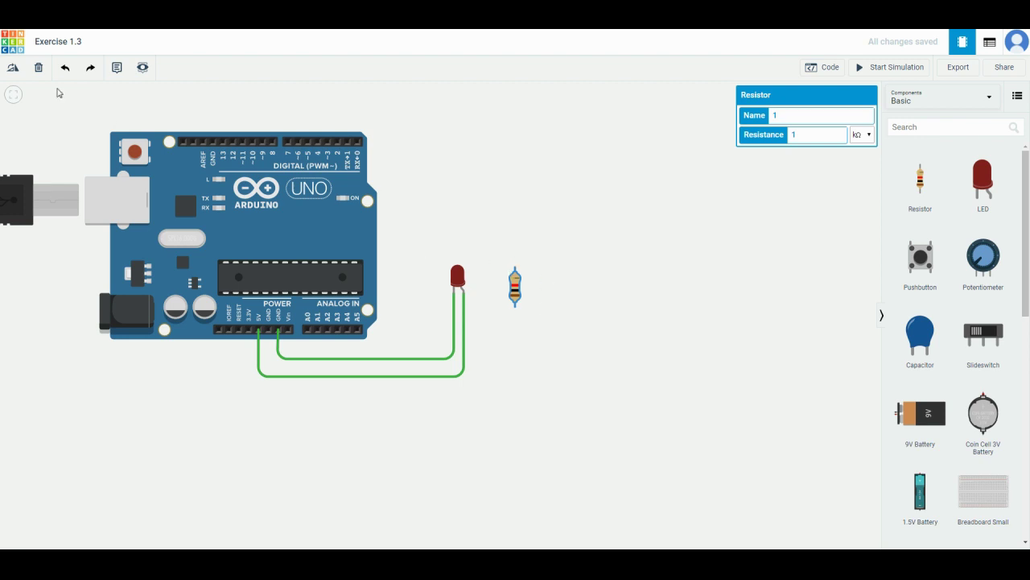
click(15, 69)
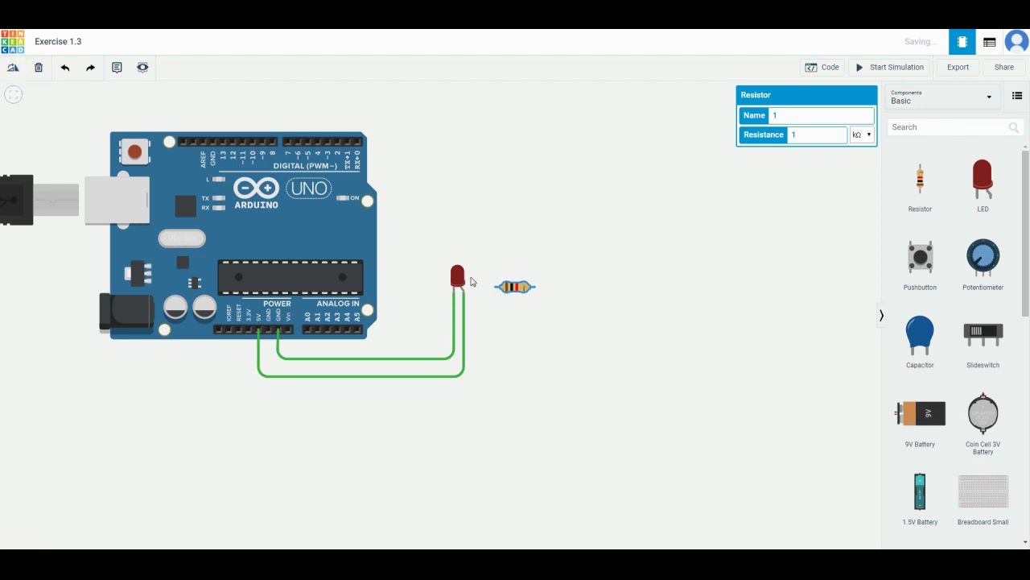
drag(524, 293, 421, 290)
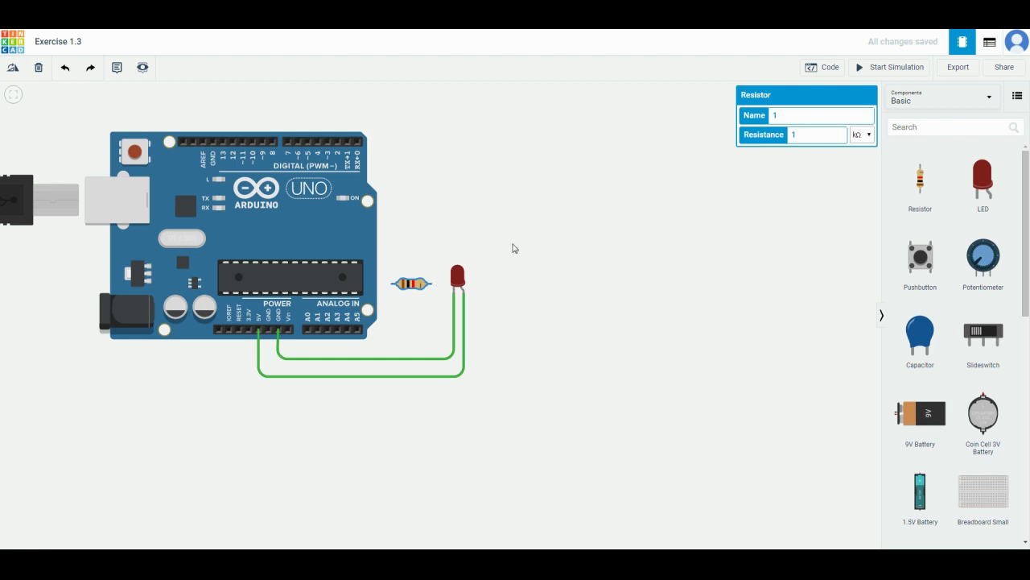
Step: Set the resistor's resistance to 200 Ω
click(817, 141)
text(200)
click(840, 136)
click(867, 136)
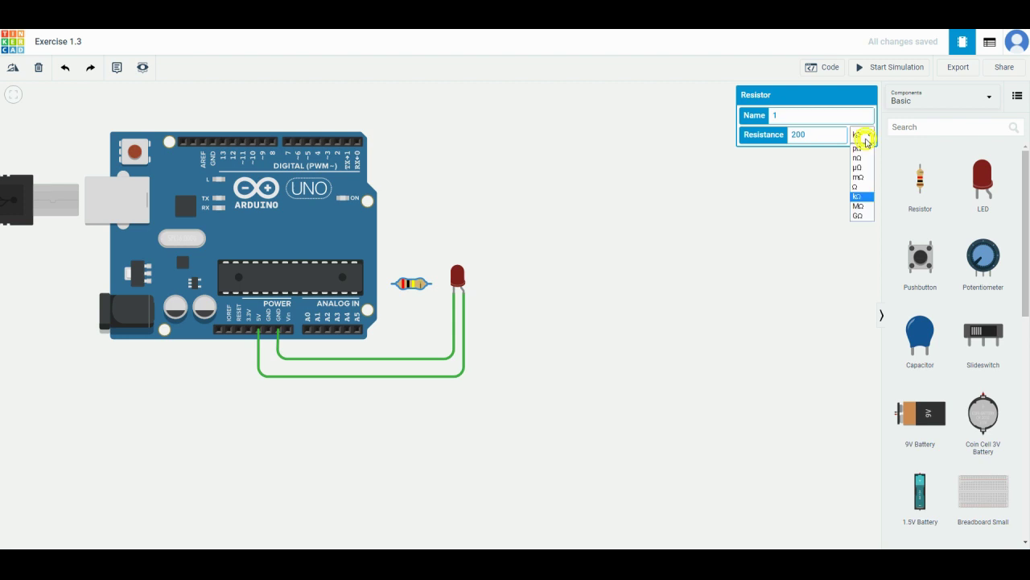
click(857, 188)
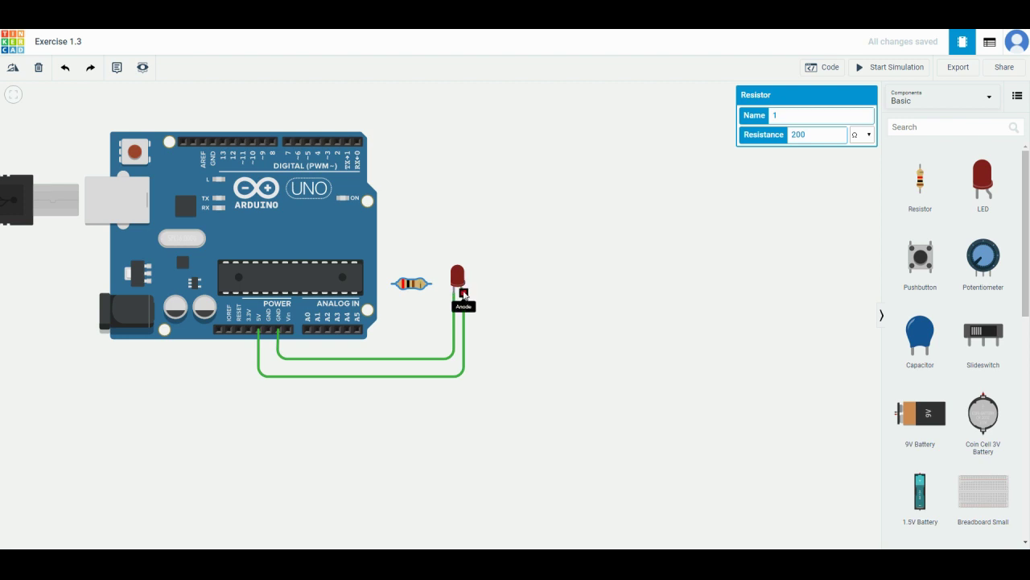
Step: Delete the wire between the LED's cathode and GND, and change the LED's color to Yellow
click(426, 361)
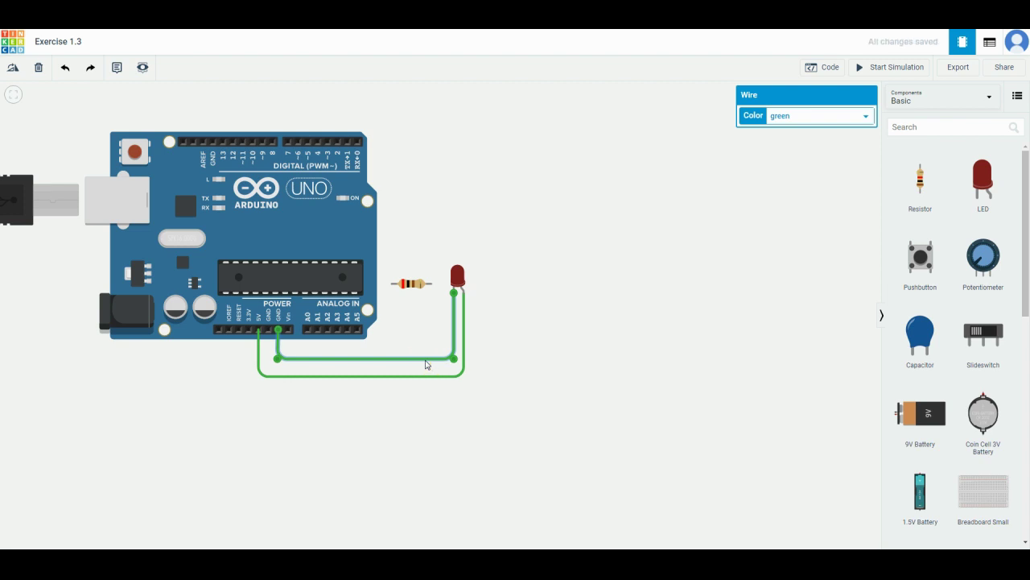
key(Delete)
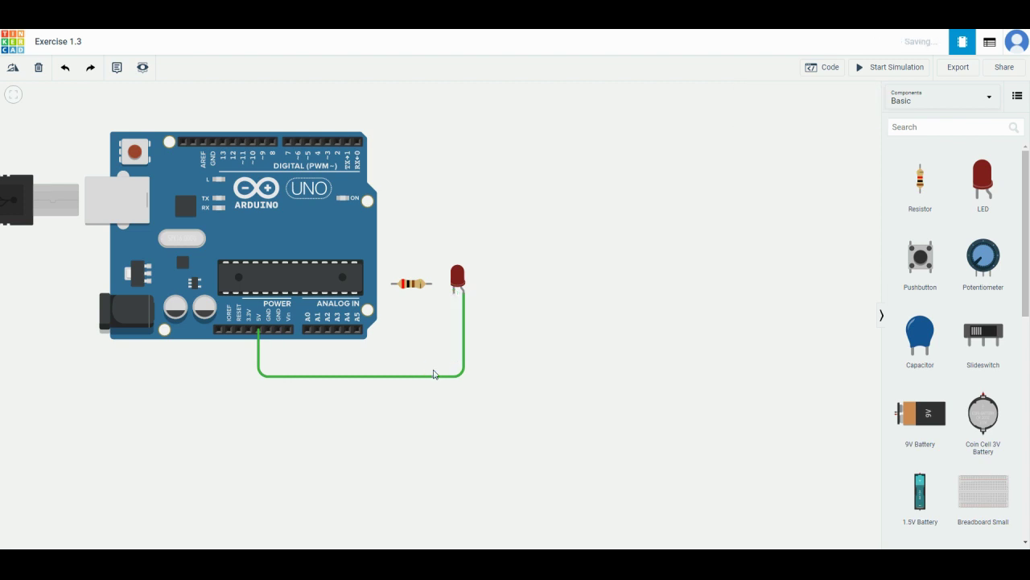
click(459, 277)
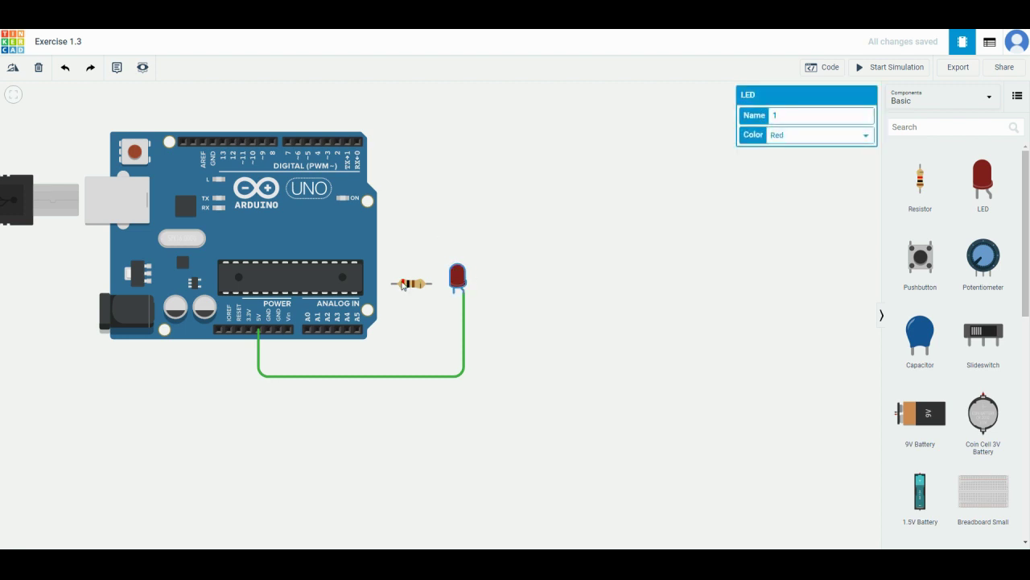
click(865, 137)
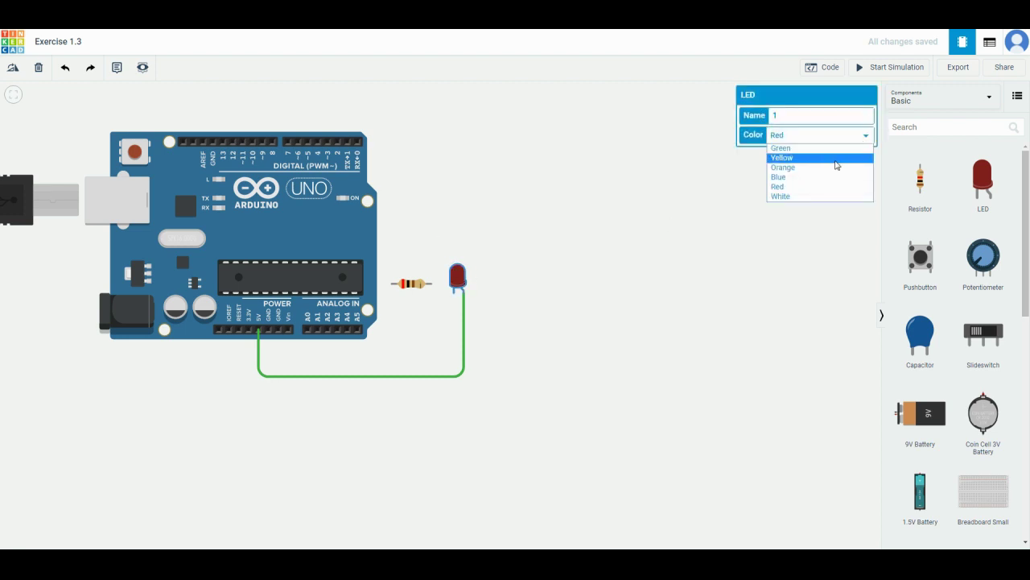
click(837, 158)
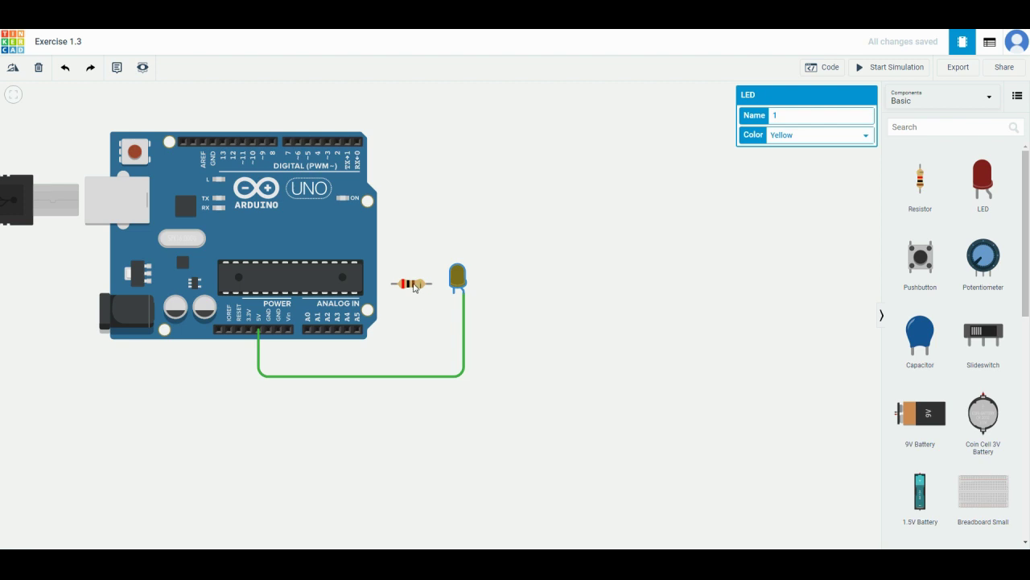
Step: Move the resistor so that its right terminal meets the LED's cathode
click(414, 285)
drag(415, 287, 433, 296)
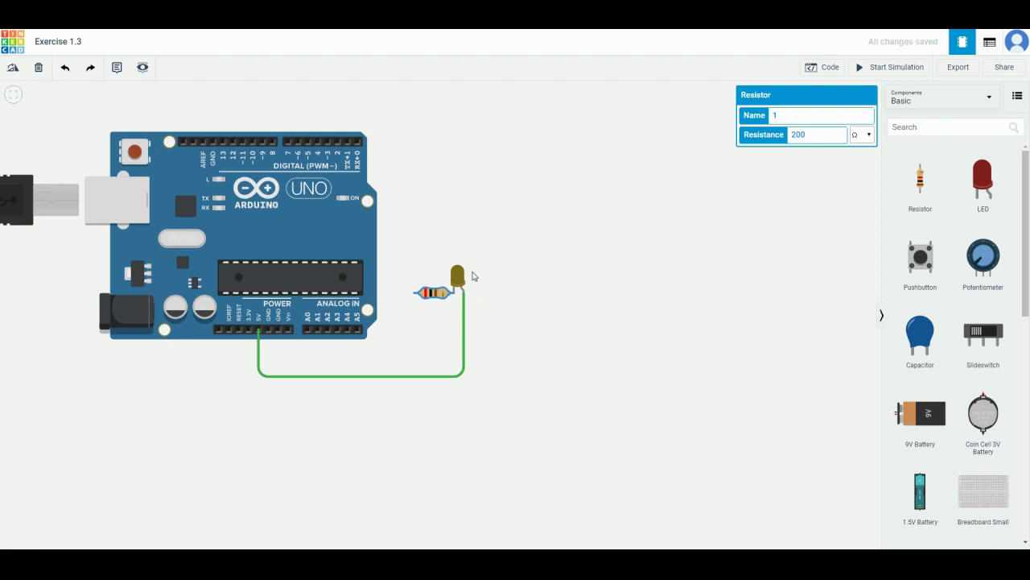
Step: Wire the resistor's free terminal to the Arduino's GND pin beside Vin, and start the simulation
click(415, 292)
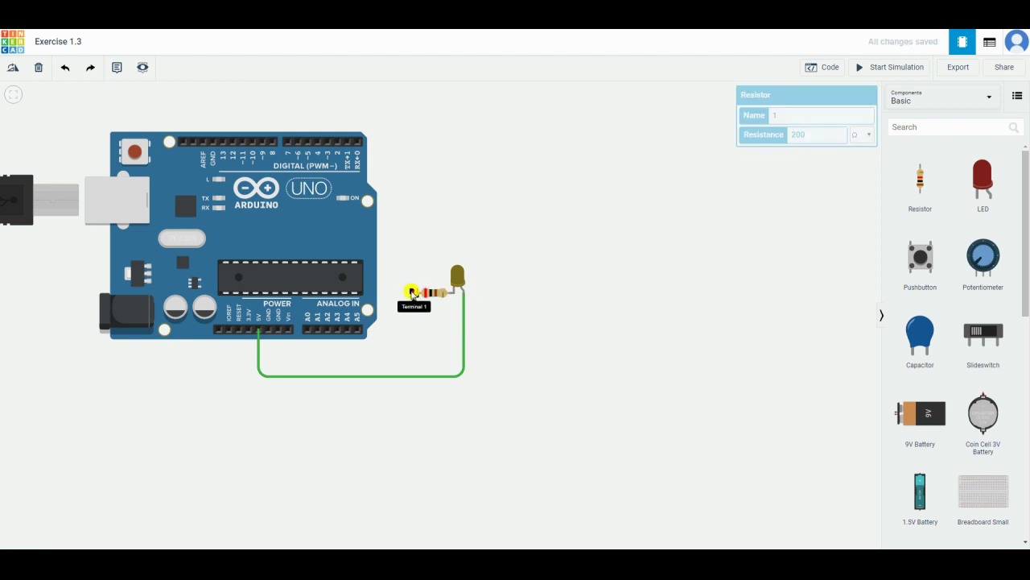
click(415, 354)
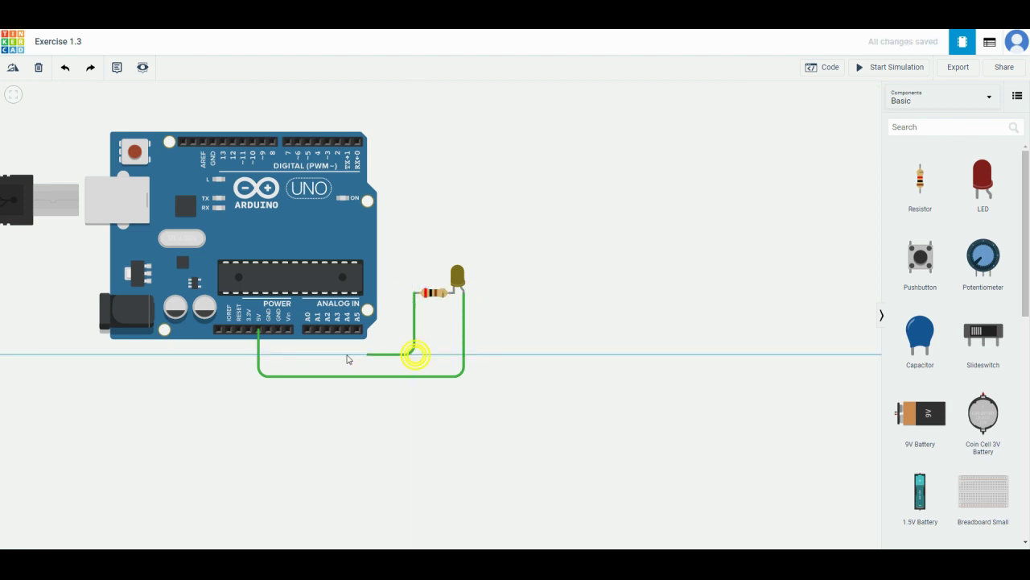
click(275, 355)
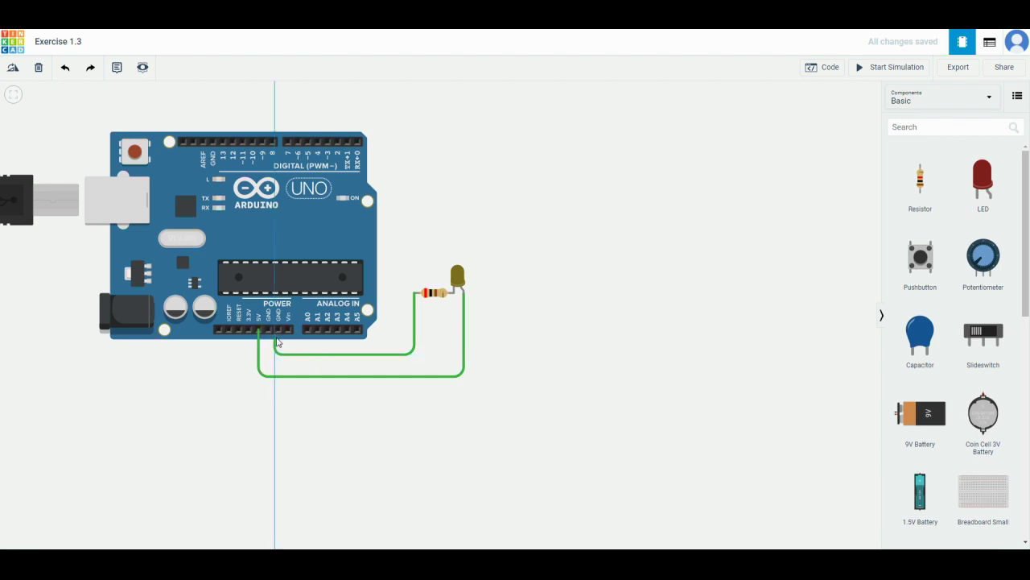
click(276, 332)
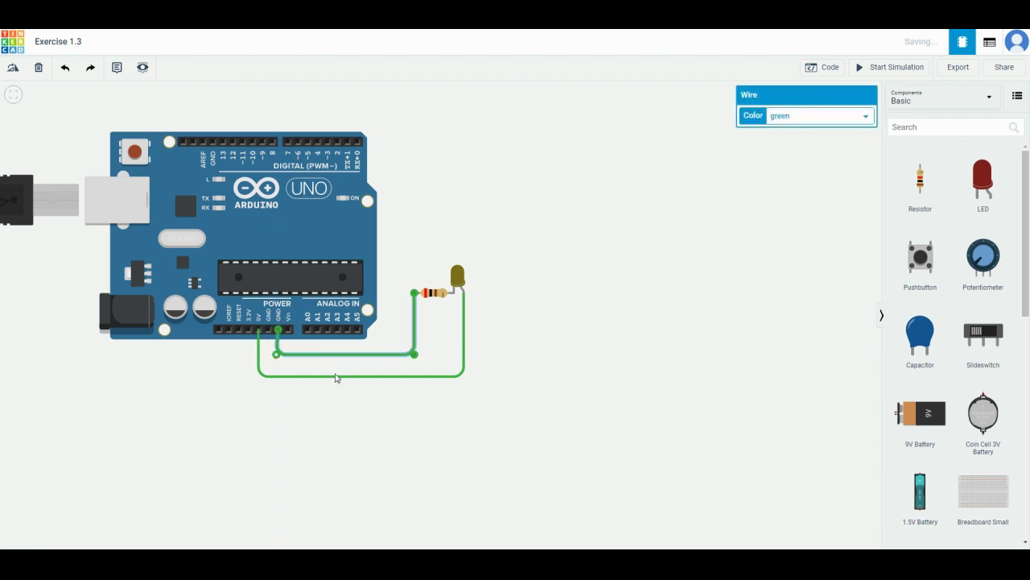
click(893, 70)
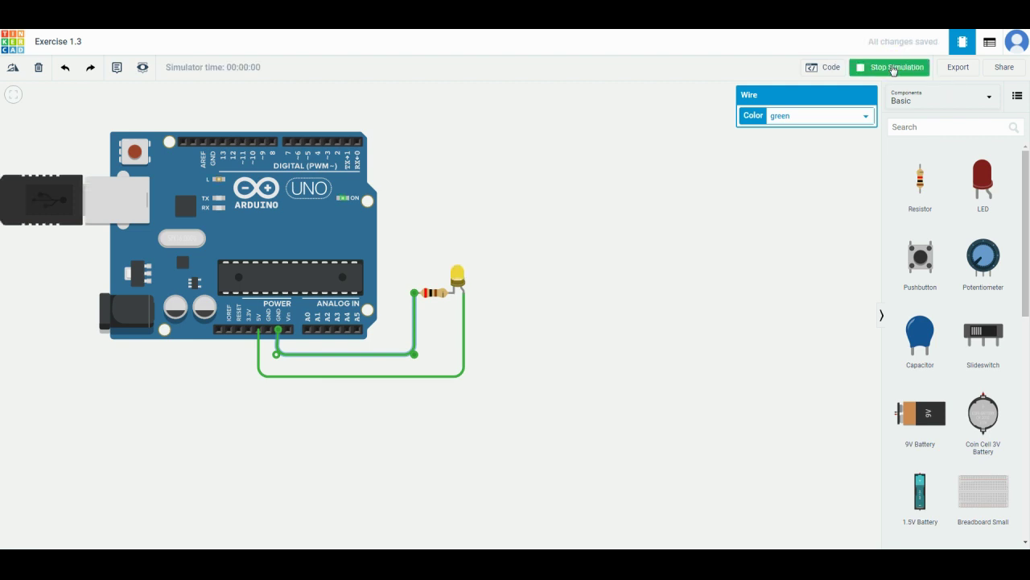